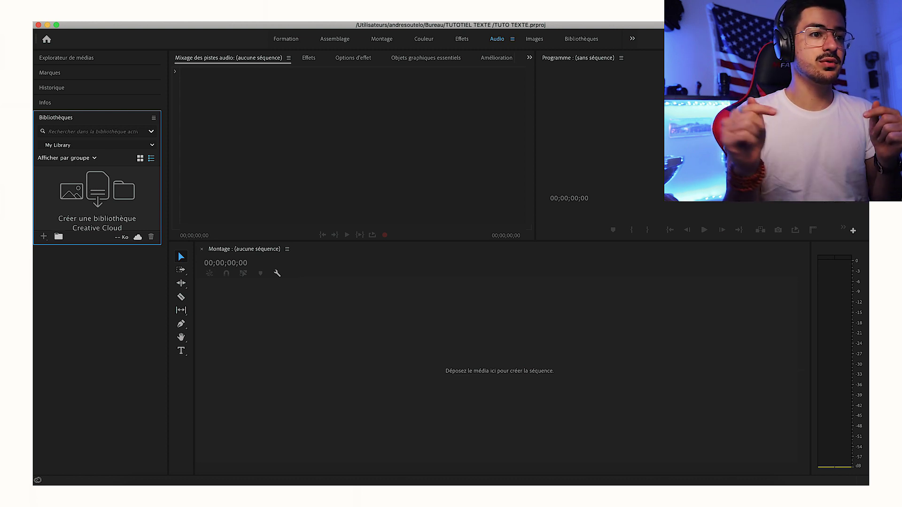
# Add the FU0A0742.MP4 clip to the timeline, unlink its audio and delete the audio part.
pyautogui.click(147, 484)
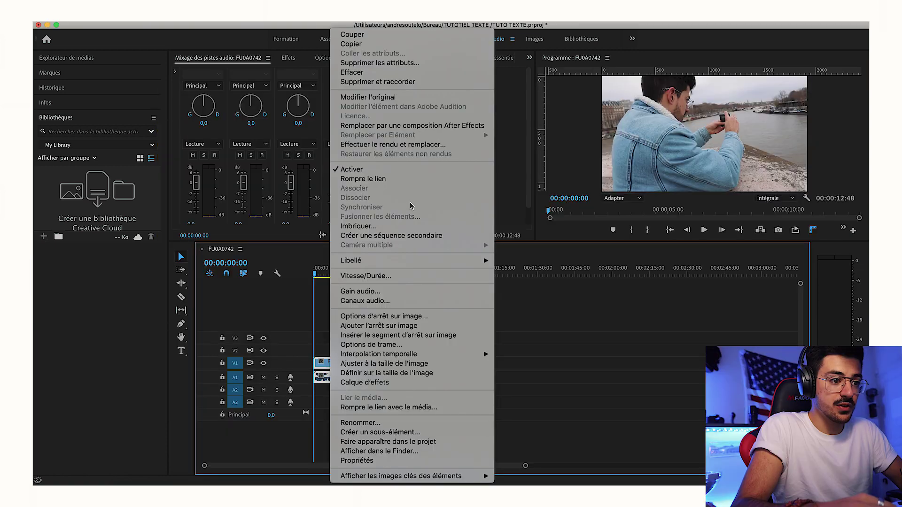
pyautogui.click(408, 179)
pyautogui.click(330, 376)
pyautogui.press('Delete')
pyautogui.scroll(10, 332, 369)
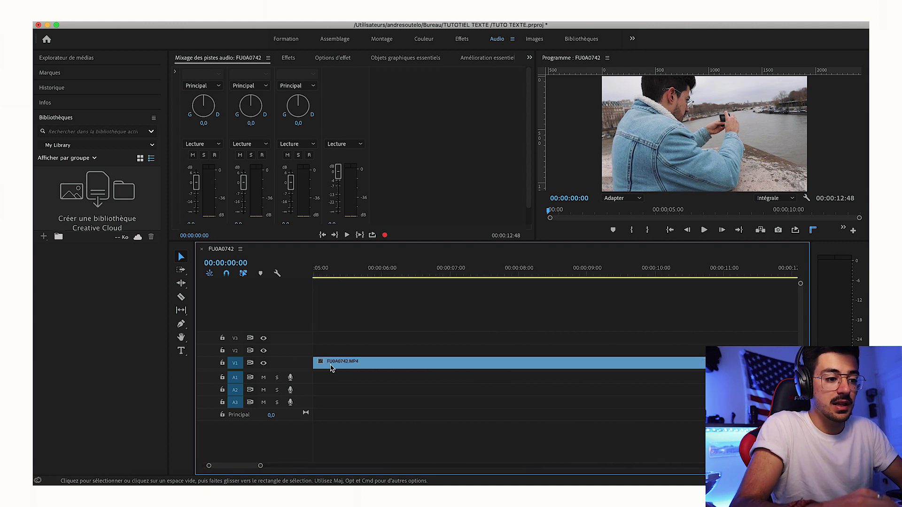
pyautogui.scroll(-10, 330, 367)
# Cut the video clip at about five seconds and delete the part after the cut.
pyautogui.click(340, 269)
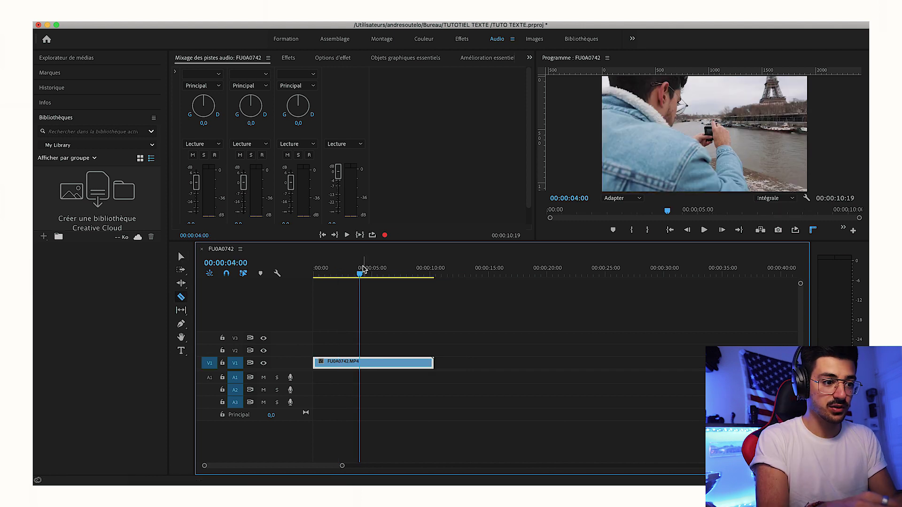
pyautogui.moveTo(363, 268); pyautogui.dragTo(371, 269)
pyautogui.click(372, 361)
pyautogui.press('v')
pyautogui.click(381, 362)
pyautogui.press('Delete')
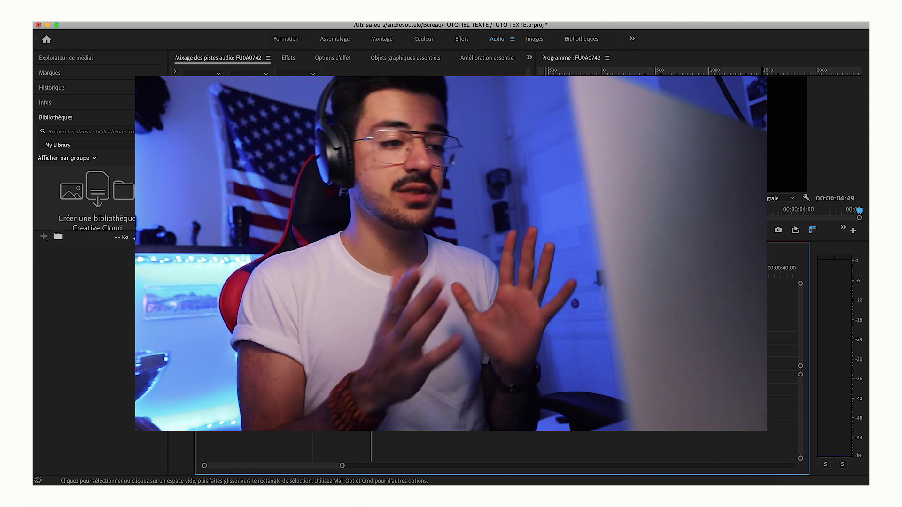
# At the start of the sequence, add a text title over the image reading GOPRO and CINEMA on two lines.
pyautogui.press('=')
pyautogui.press('=')
pyautogui.moveTo(346, 271); pyautogui.dragTo(314, 271)
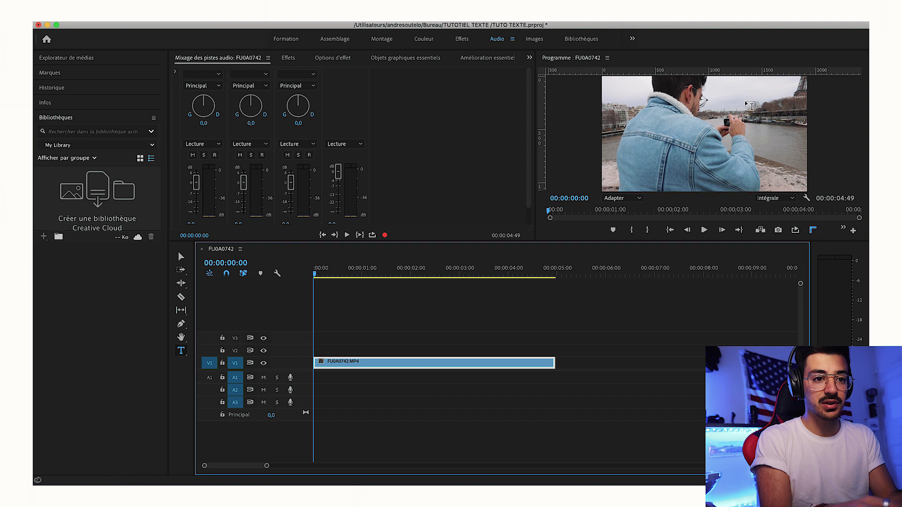
pyautogui.click(722, 92)
pyautogui.write('GOPRO')
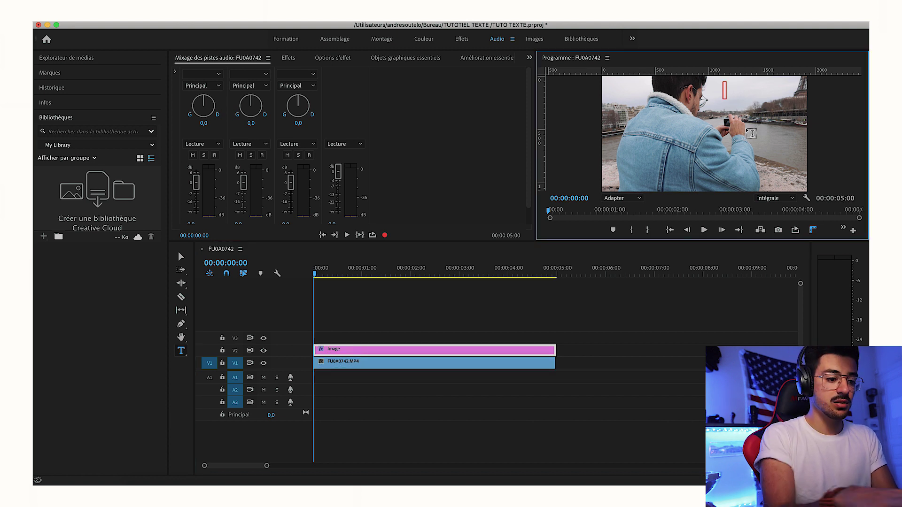
pyautogui.press('Return')
pyautogui.write('CINEMA')
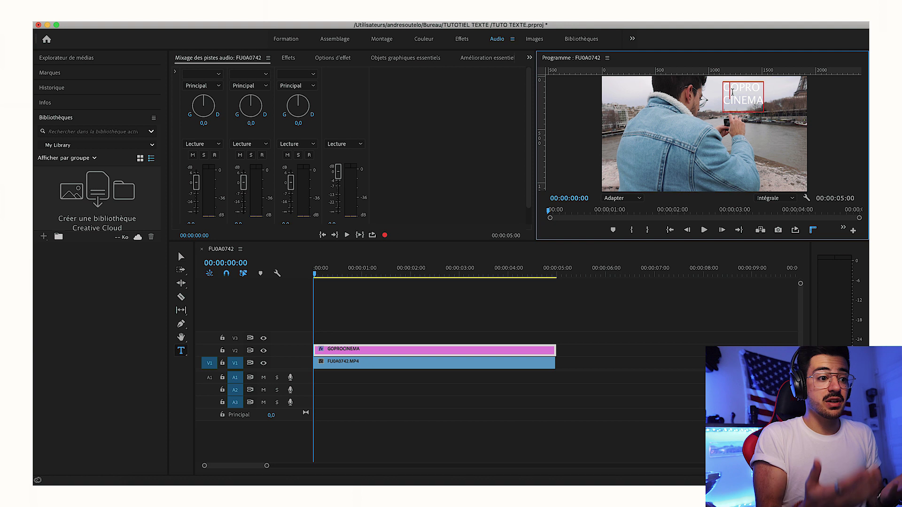
# Show the title's source text settings in its effect options, with the playhead at 00:00:00:48.
pyautogui.click(228, 60)
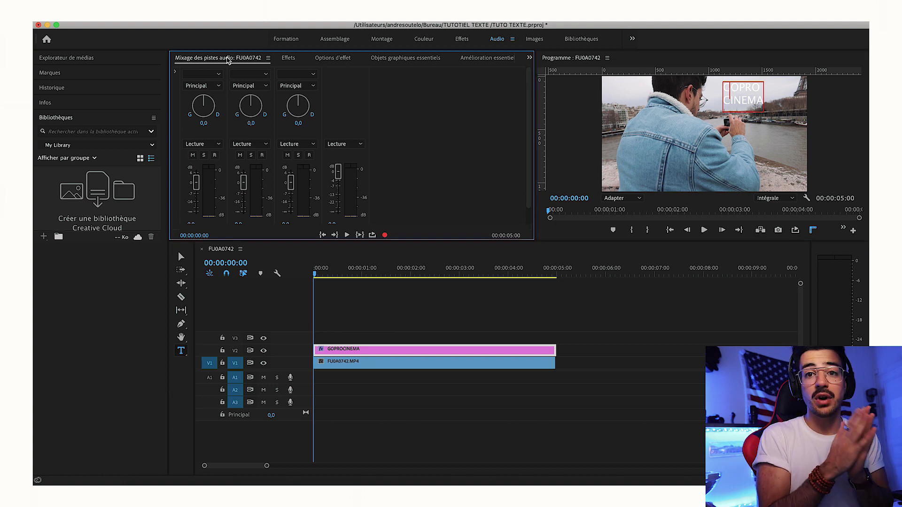
pyautogui.click(330, 60)
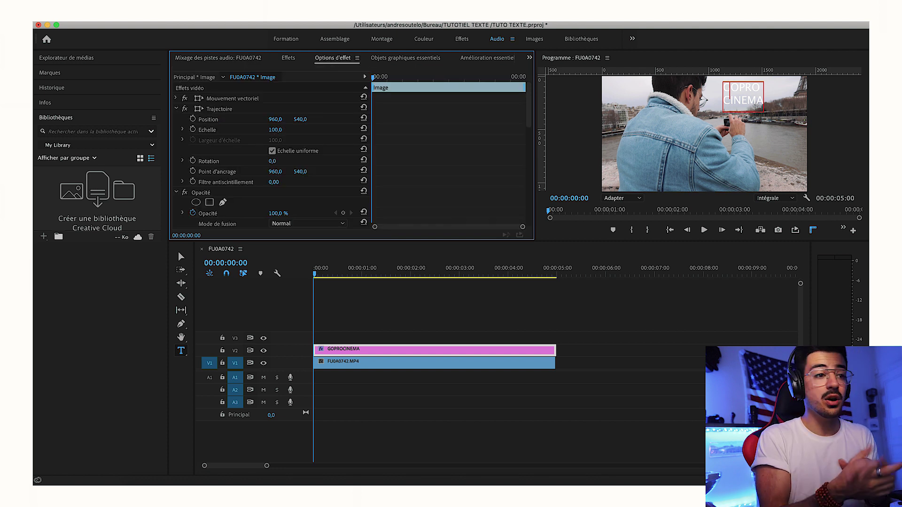
pyautogui.click(375, 18)
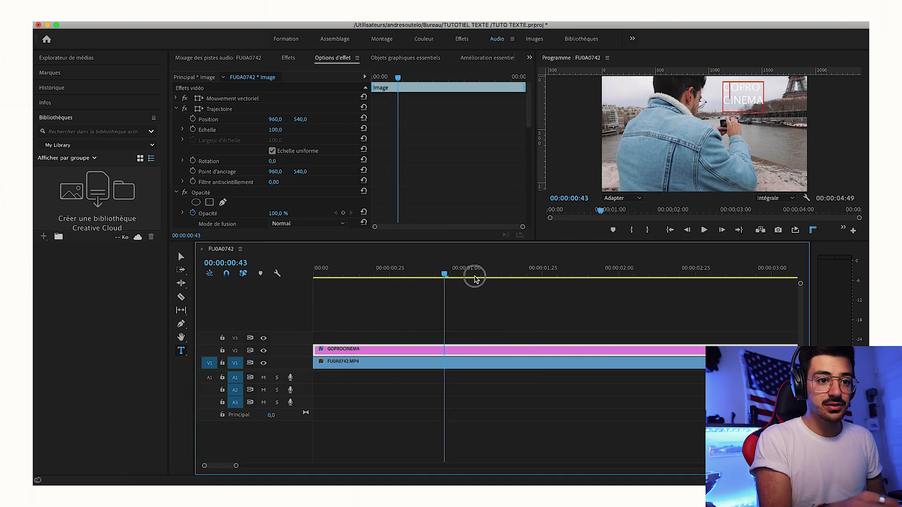
pyautogui.click(460, 271)
pyautogui.scroll(-5, 234, 152)
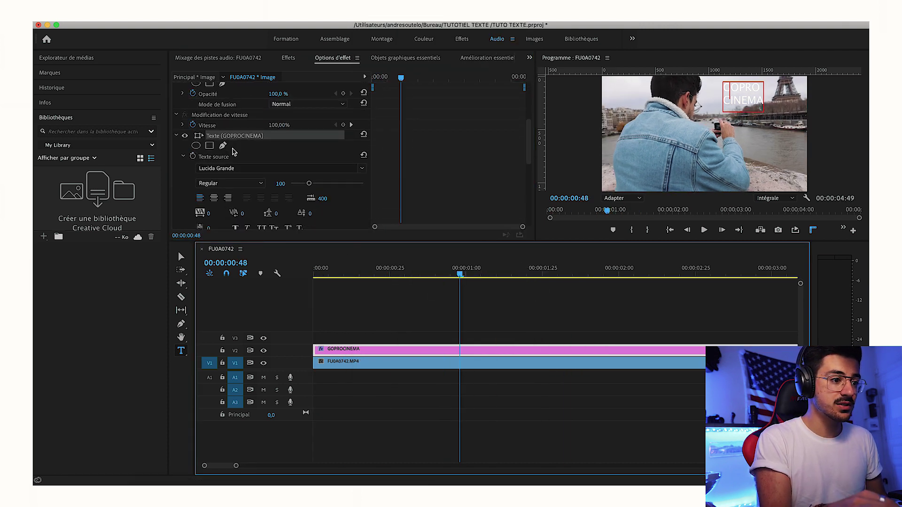
# Try the Marion and Microsoft Sans Serif fonts on the GOPRO CINEMA title.
pyautogui.click(352, 130)
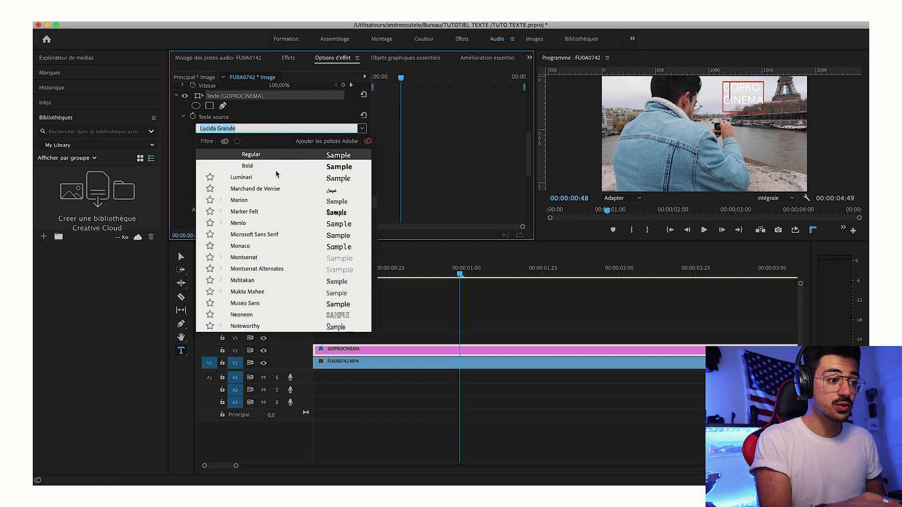
pyautogui.click(265, 200)
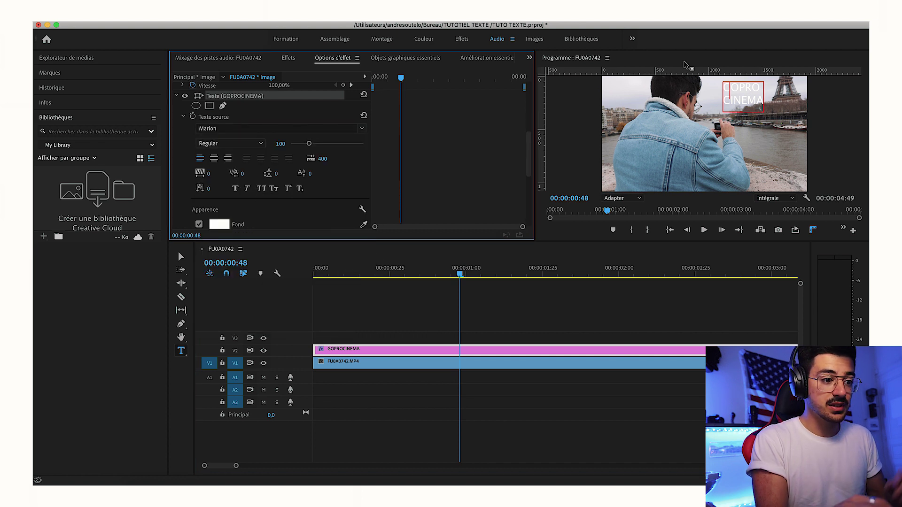
pyautogui.moveTo(760, 108); pyautogui.dragTo(711, 113)
pyautogui.click(362, 129)
pyautogui.click(266, 268)
pyautogui.press('Down')
pyautogui.click(349, 266)
pyautogui.moveTo(349, 268); pyautogui.dragTo(313, 268)
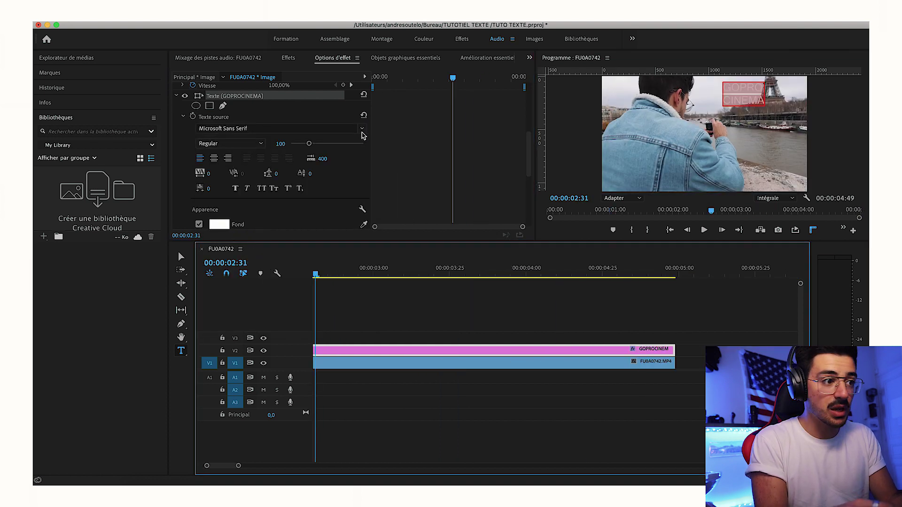
# Set the title's font to Bebas and enlarge the text slightly.
pyautogui.click(362, 128)
pyautogui.write('Bebas')
pyautogui.press('Return')
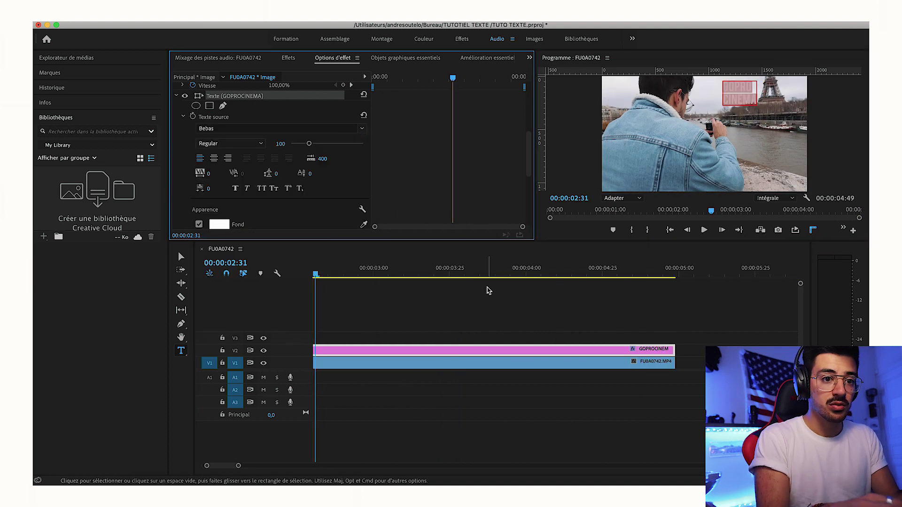
pyautogui.moveTo(310, 144)
pyautogui.mouseDown()
pyautogui.moveTo(319, 145)
pyautogui.moveTo(312, 145)
pyautogui.mouseUp()
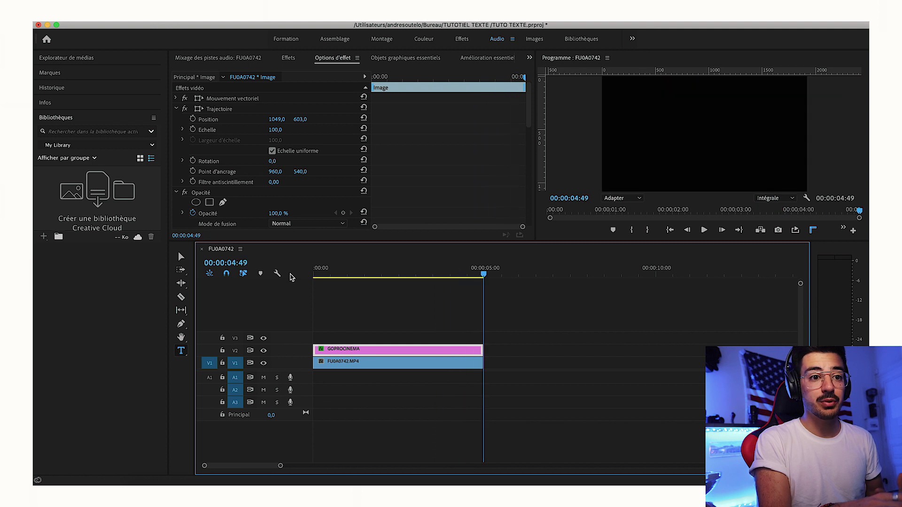
# Play the sequence from the start to preview the static title over the clip.
pyautogui.moveTo(339, 271); pyautogui.dragTo(282, 271)
pyautogui.press('space')
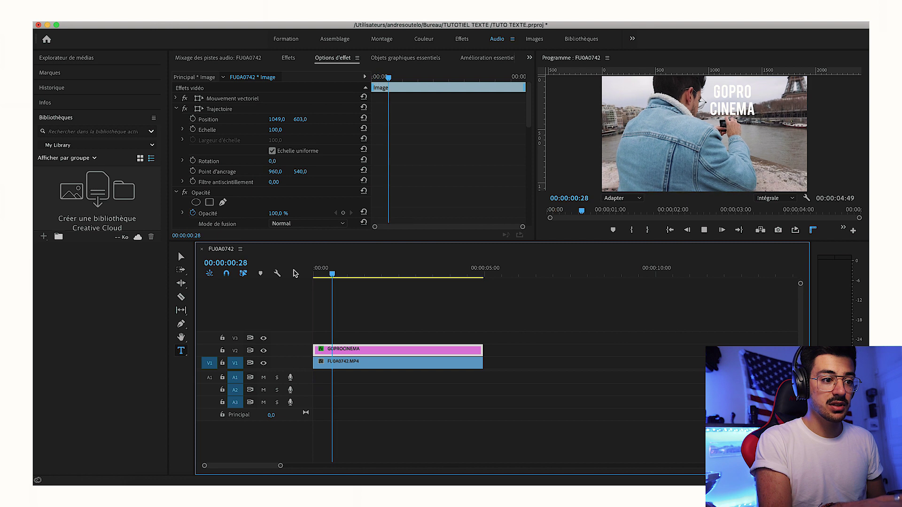
pyautogui.press('space')
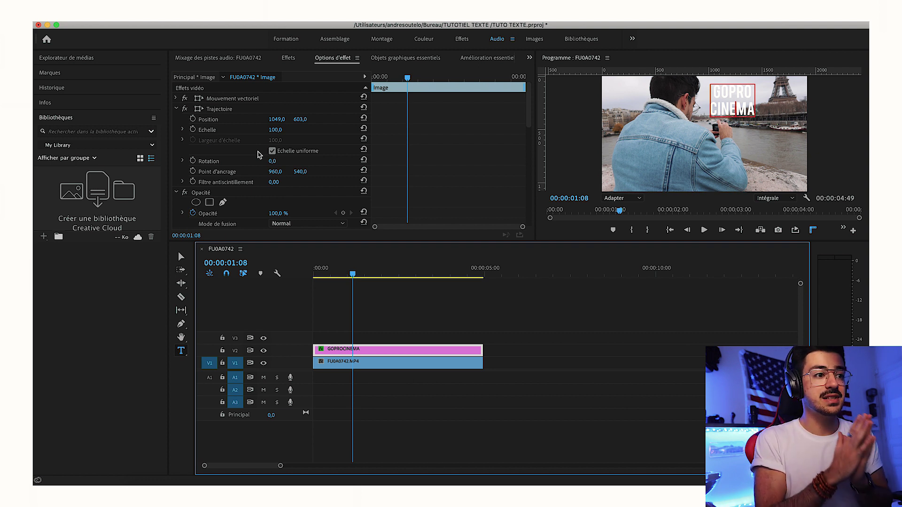
# Find the Transformation video effect under Déformation and apply it to the GOPROCINEMA title clip.
pyautogui.click(288, 57)
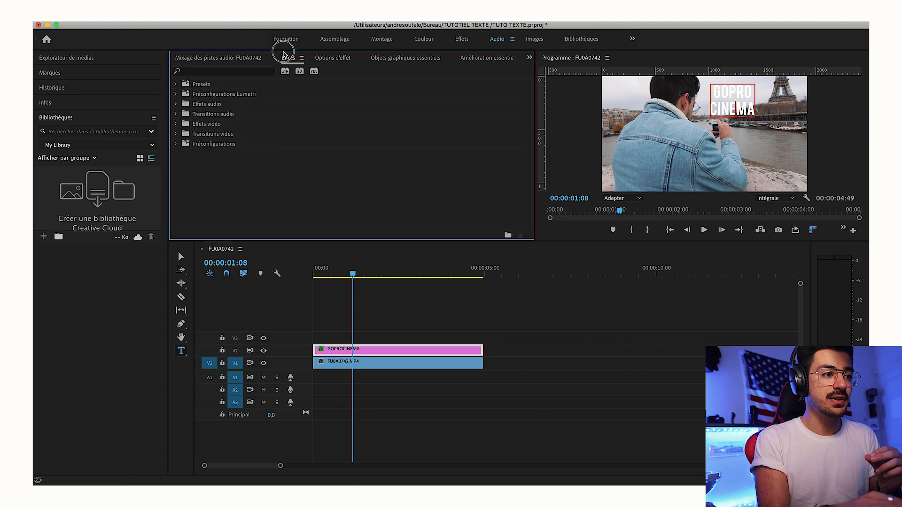
pyautogui.click(233, 73)
pyautogui.write('TRANBS')
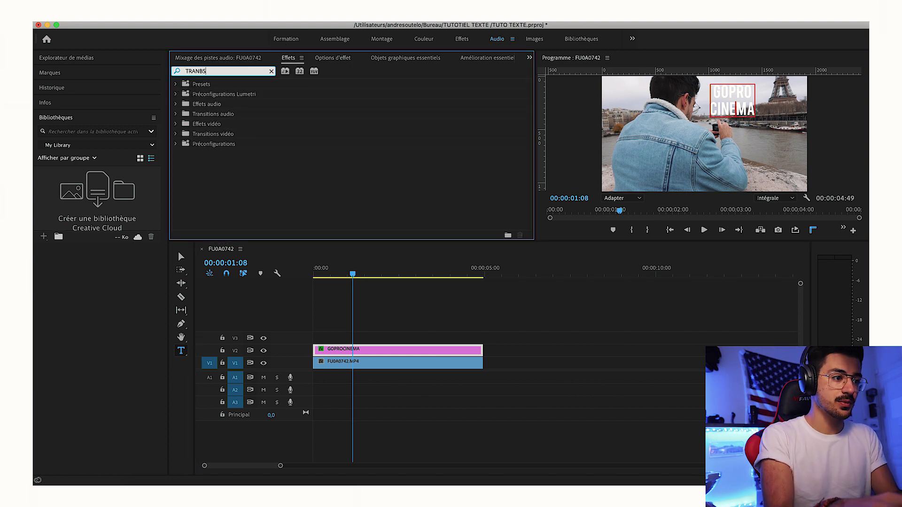
pyautogui.press('BackSpace')
pyautogui.press('BackSpace')
pyautogui.write('S')
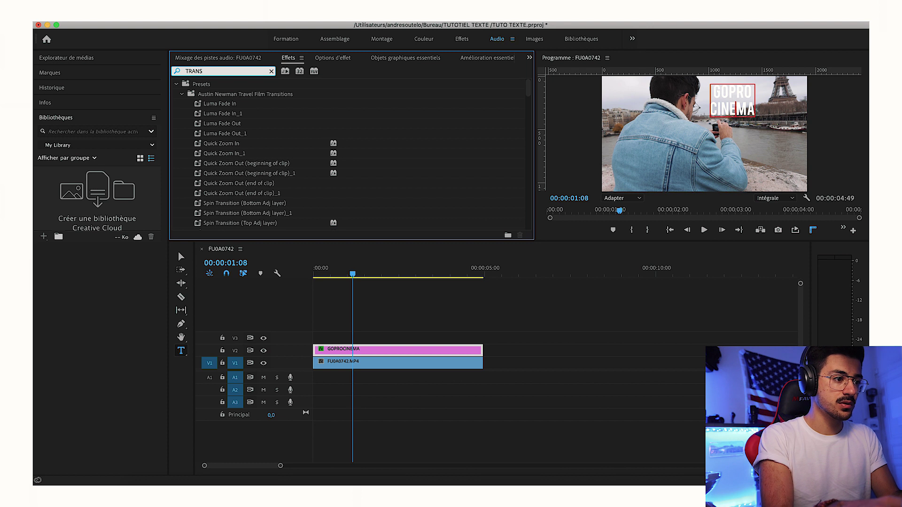
pyautogui.write('FO')
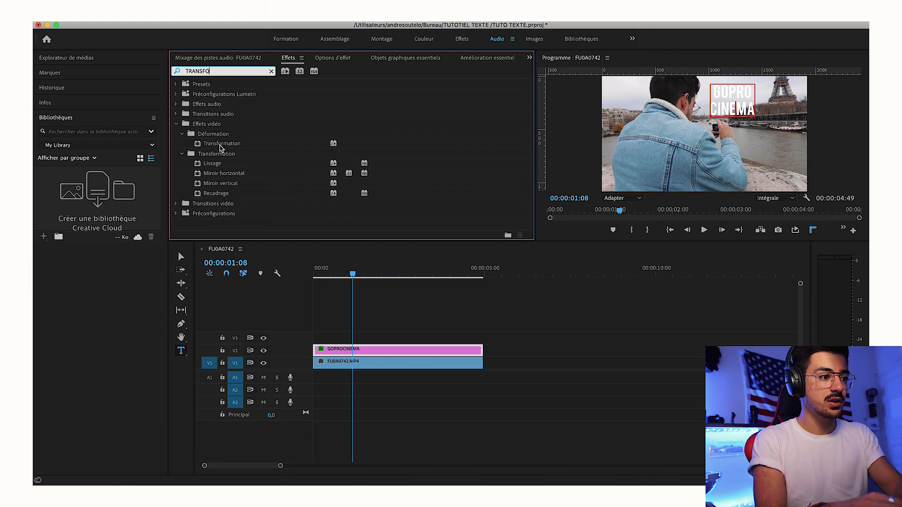
pyautogui.moveTo(218, 144); pyautogui.dragTo(373, 353)
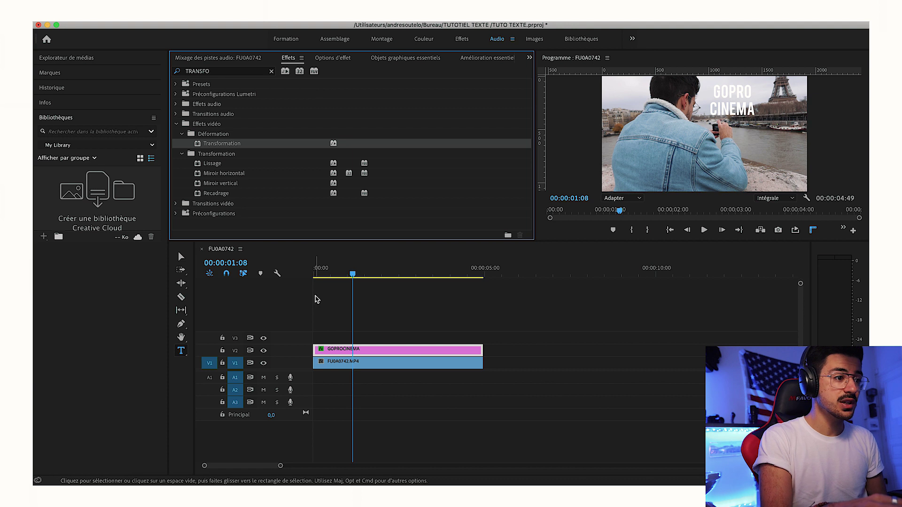
# In the title's effect options, collapse Trajectoire, Opacité, Modification de vitesse and Texte to expose the Transformation parameters.
pyautogui.click(334, 58)
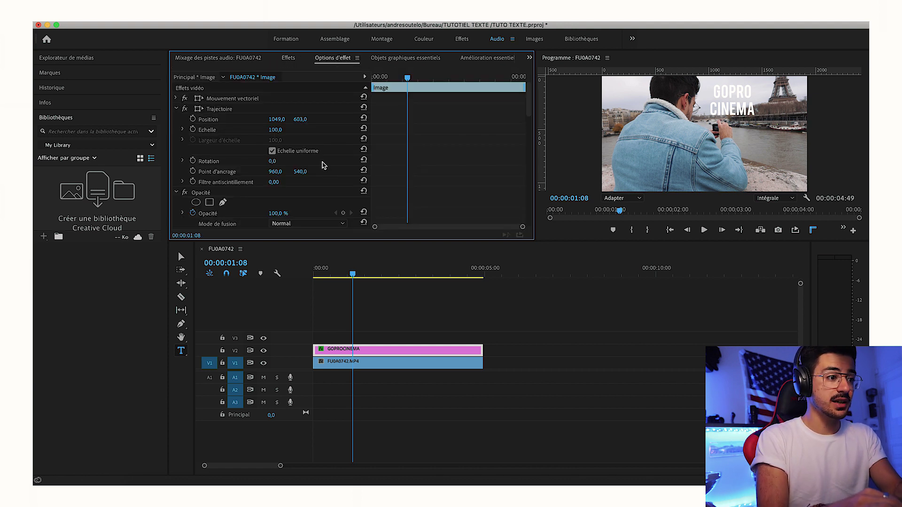
pyautogui.scroll(-10, 324, 165)
pyautogui.scroll(-3, 288, 185)
pyautogui.scroll(15, 318, 127)
pyautogui.click(176, 109)
pyautogui.click(176, 120)
pyautogui.click(177, 131)
pyautogui.click(176, 141)
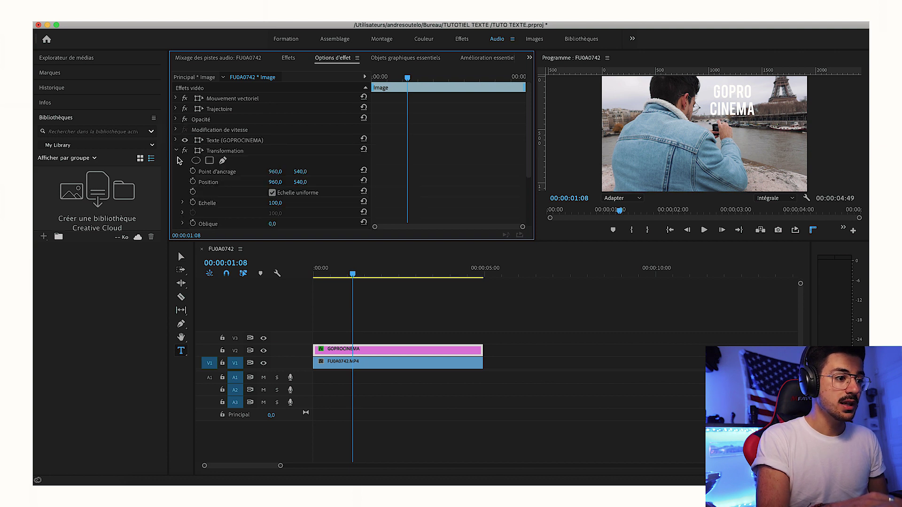
pyautogui.scroll(-1, 262, 148)
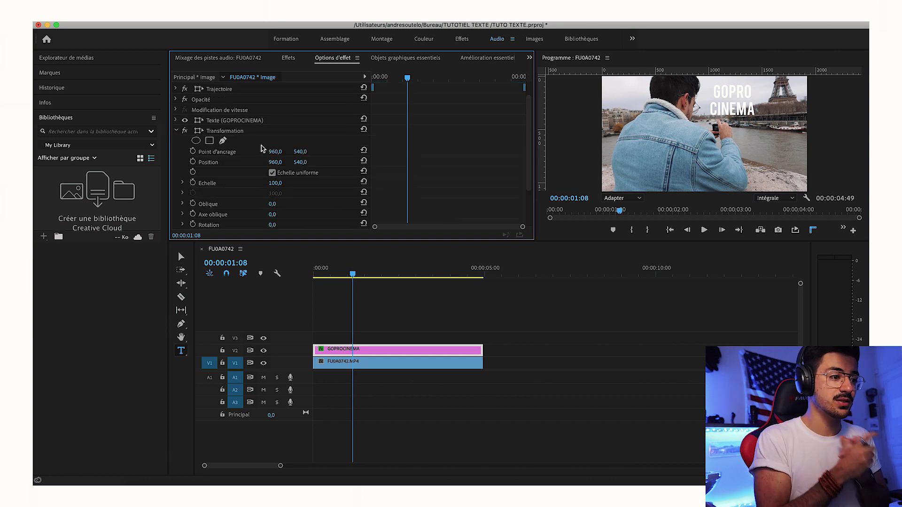
pyautogui.scroll(-3, 244, 175)
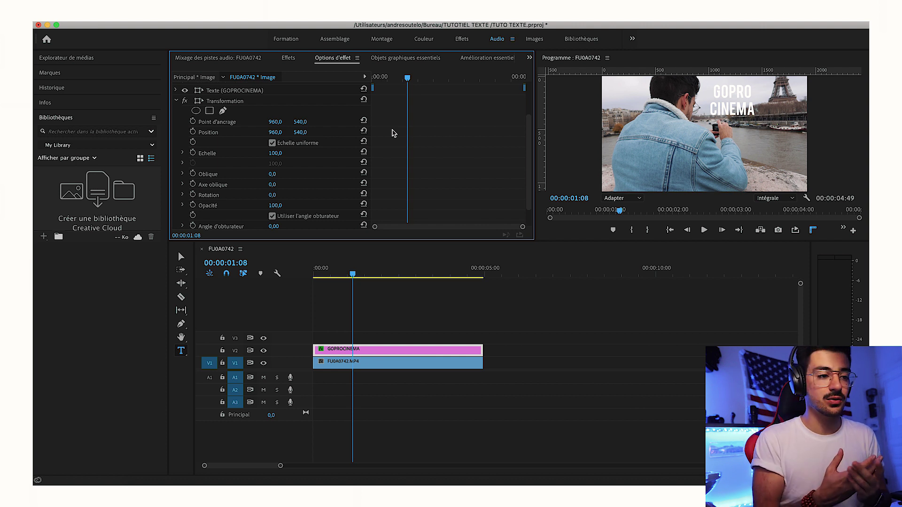
# Enable keyframe animation for the Transformation effect's Point d'ancrage and Position at 00:00:01:08.
pyautogui.click(192, 121)
pyautogui.click(193, 132)
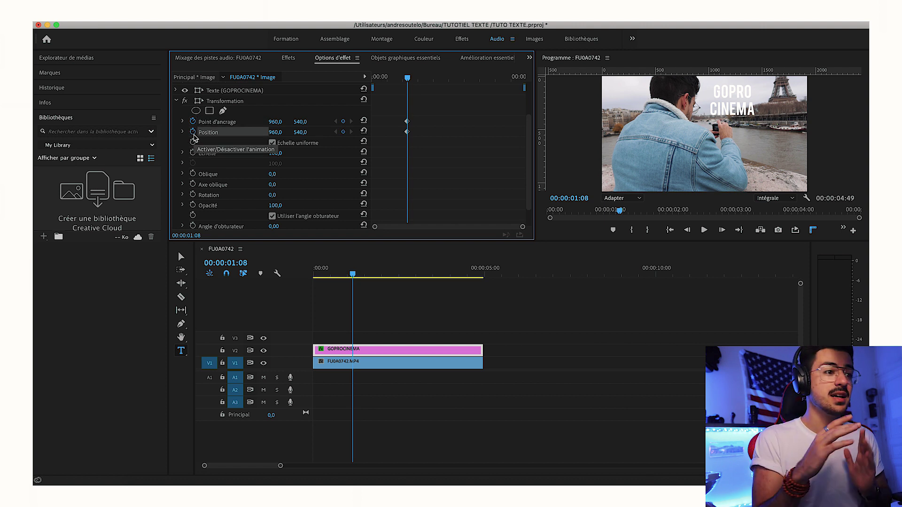
# At 00:00:00:00, set the vertical value of the Transformation effect's Point d'ancrage to 957, keeping the horizontal value at its default.
pyautogui.click(407, 79)
pyautogui.moveTo(407, 79); pyautogui.dragTo(364, 79)
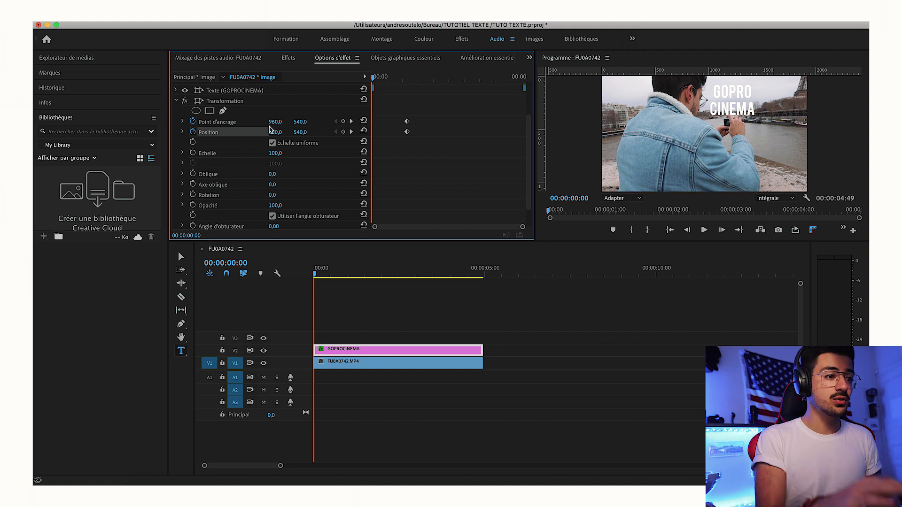
pyautogui.moveTo(275, 122); pyautogui.dragTo(308, 121)
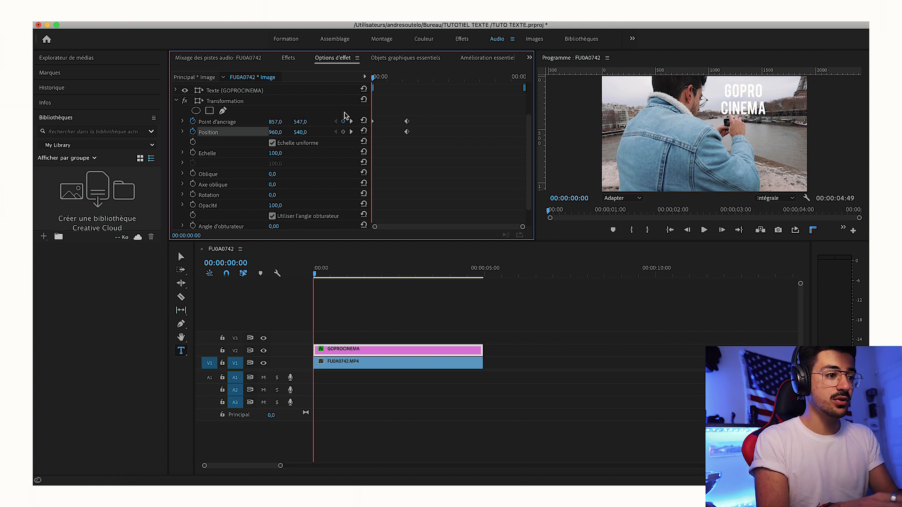
pyautogui.click(363, 121)
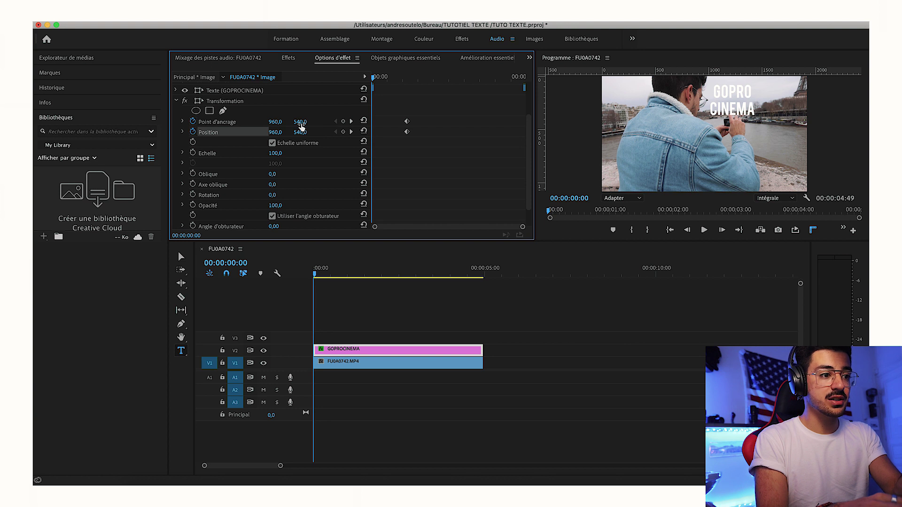
pyautogui.moveTo(300, 122); pyautogui.dragTo(430, 122)
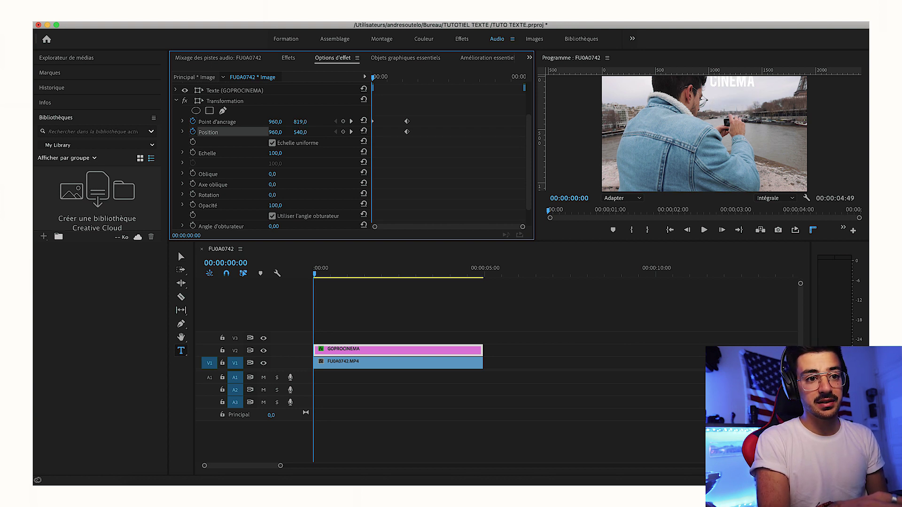
# Play the sequence from the start to preview the title's entrance animation.
pyautogui.press('space')
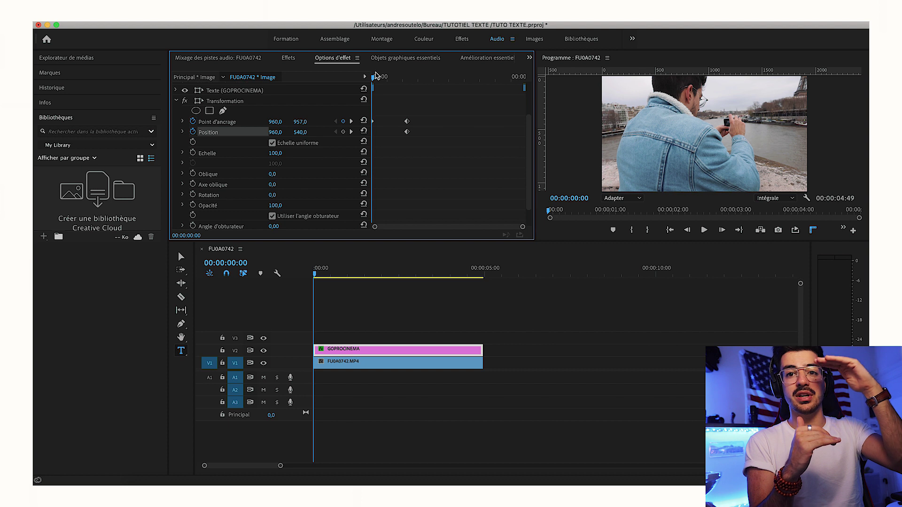
pyautogui.press('space')
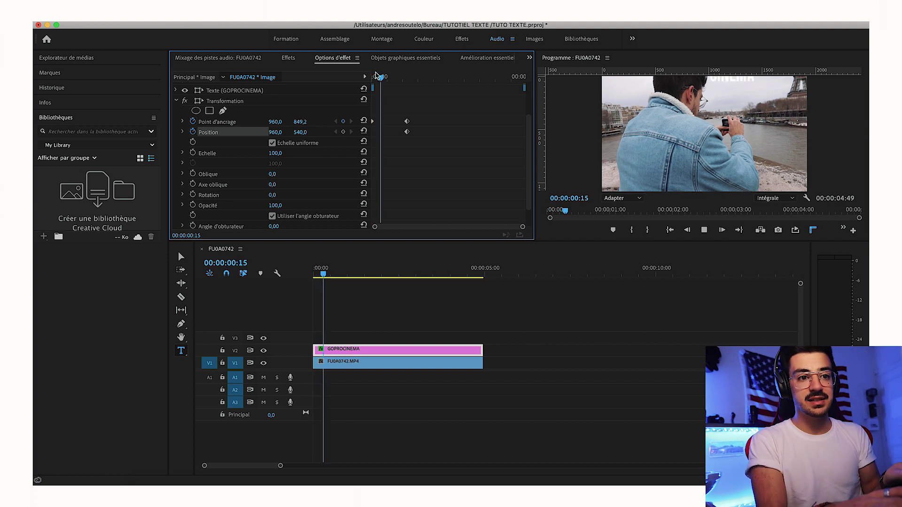
pyautogui.press('space')
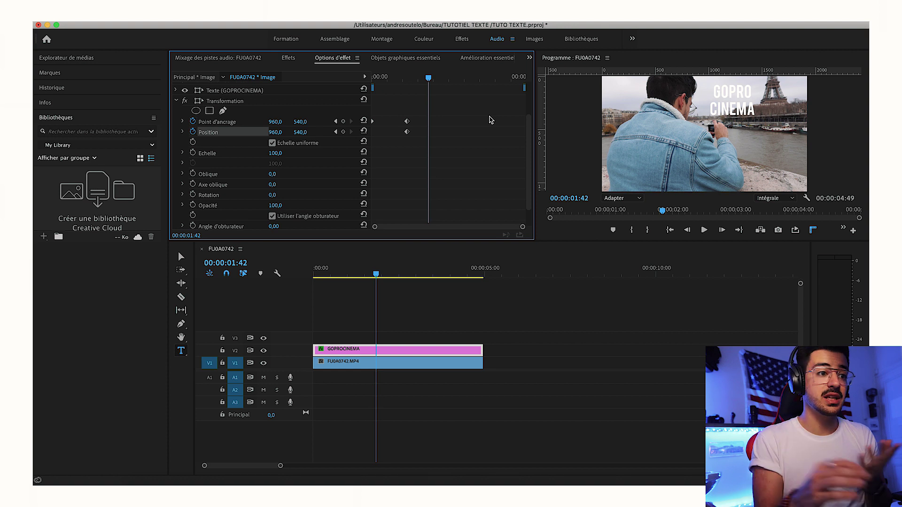
# Shift the first Point d'ancrage keyframe closer to the second one to shorten the entrance, and play the result from the start.
pyautogui.click(374, 122)
pyautogui.moveTo(375, 123); pyautogui.dragTo(386, 123)
pyautogui.click(376, 78)
pyautogui.press('space')
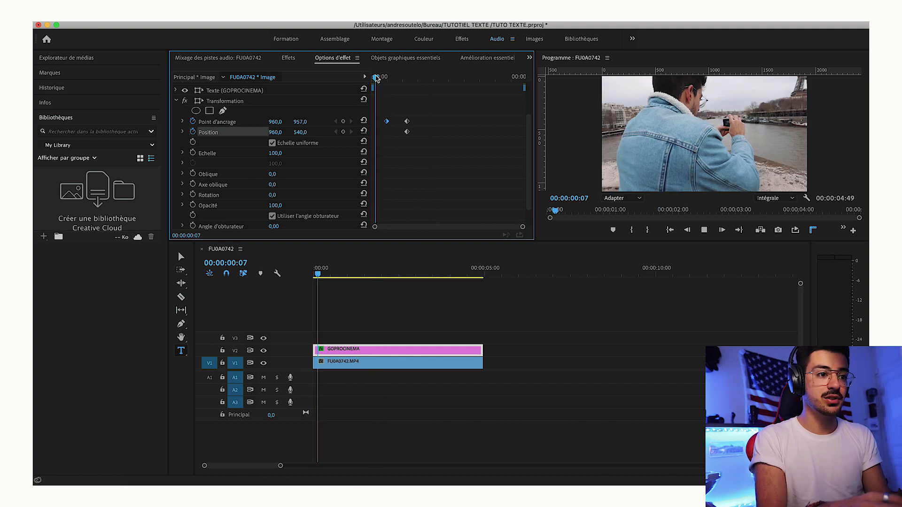
pyautogui.press('space')
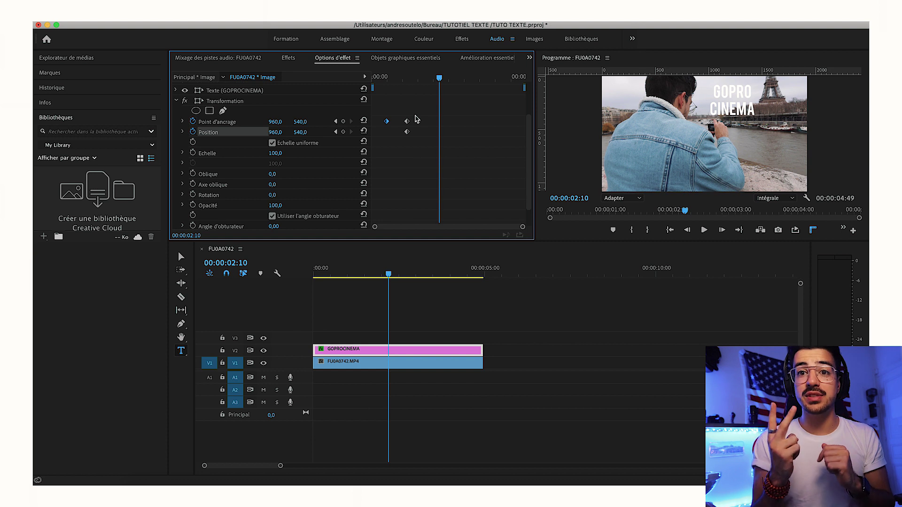
# Select all the Point d'ancrage and Position keyframes and set their temporal interpolation to Bézier.
pyautogui.moveTo(430, 103); pyautogui.dragTo(384, 135)
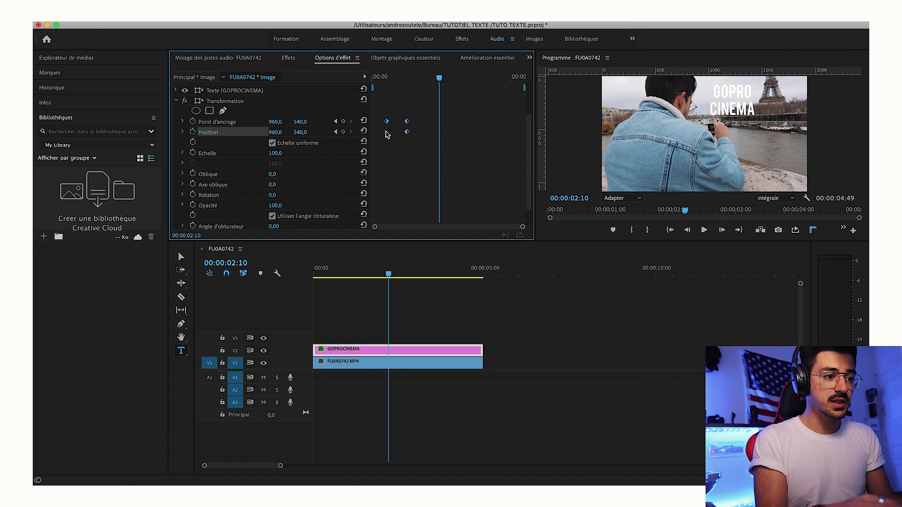
pyautogui.rightClick(388, 121)
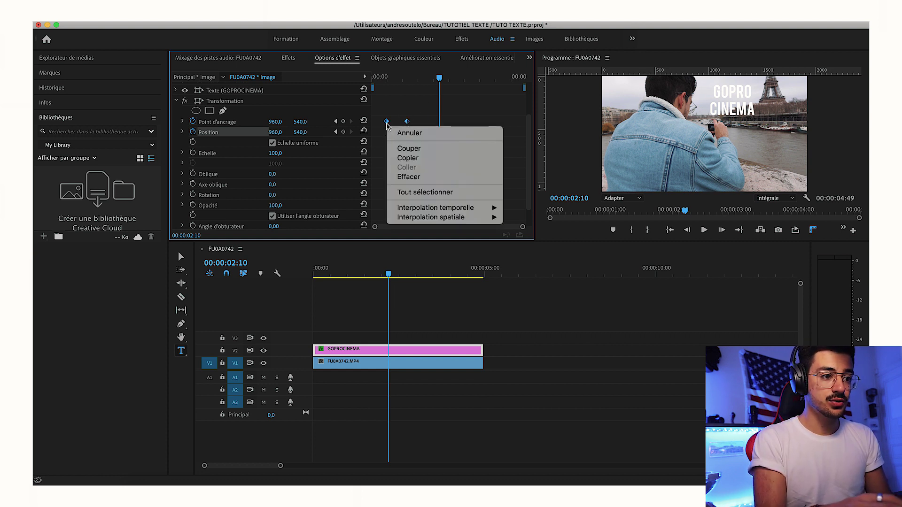
pyautogui.moveTo(456, 211)
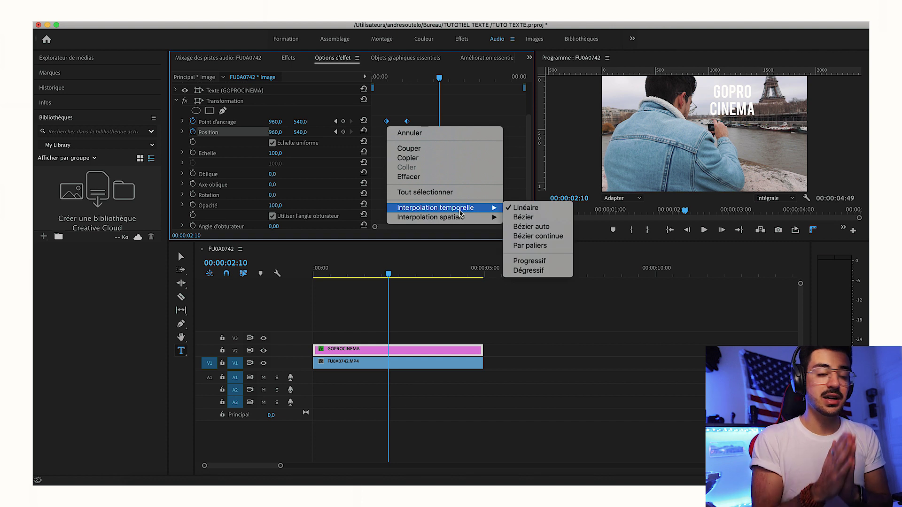
pyautogui.click(523, 217)
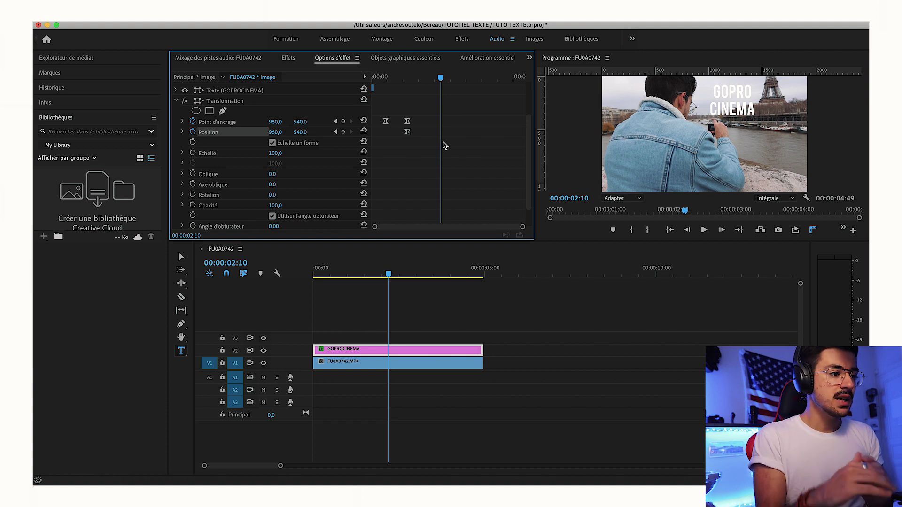
# Reshape the Point d'ancrage velocity curve to start slowly and peak near the last keyframe, and play the animation.
pyautogui.click(183, 122)
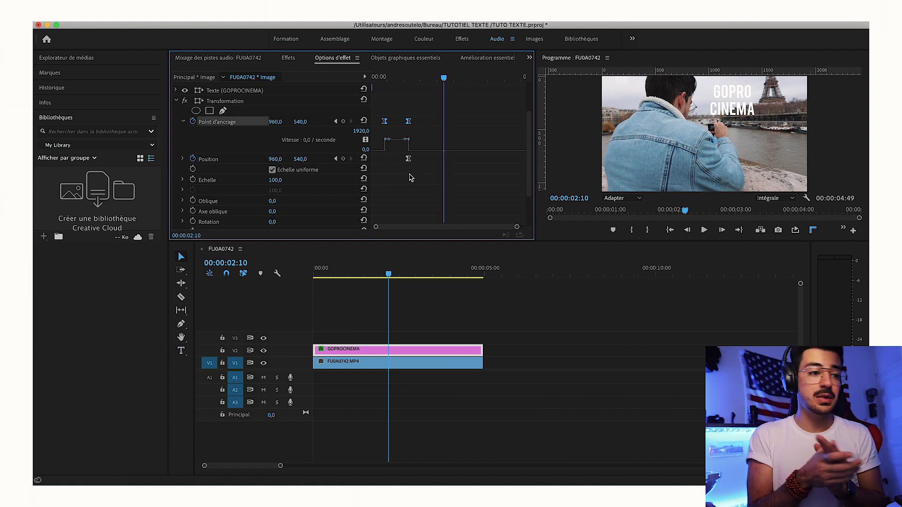
pyautogui.moveTo(389, 140); pyautogui.dragTo(394, 149)
pyautogui.click(363, 275)
pyautogui.press('space')
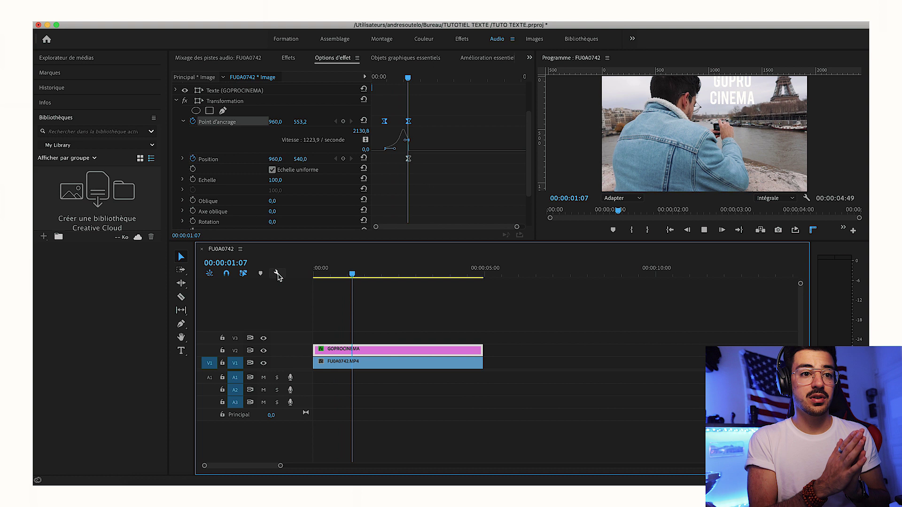
pyautogui.press('space')
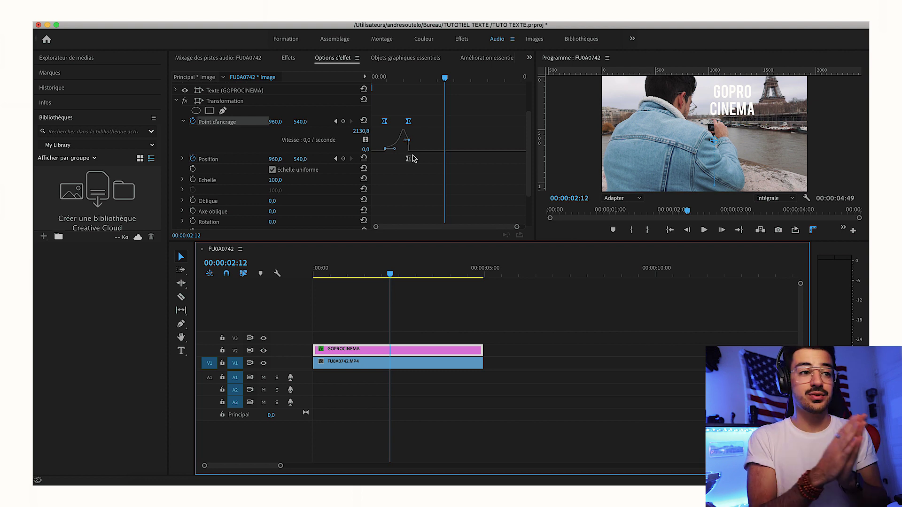
# Deselect the keyframes and replay the sequence from the start to review the title's eased entrance.
pyautogui.click(381, 120)
pyautogui.scroll(1, 375, 113)
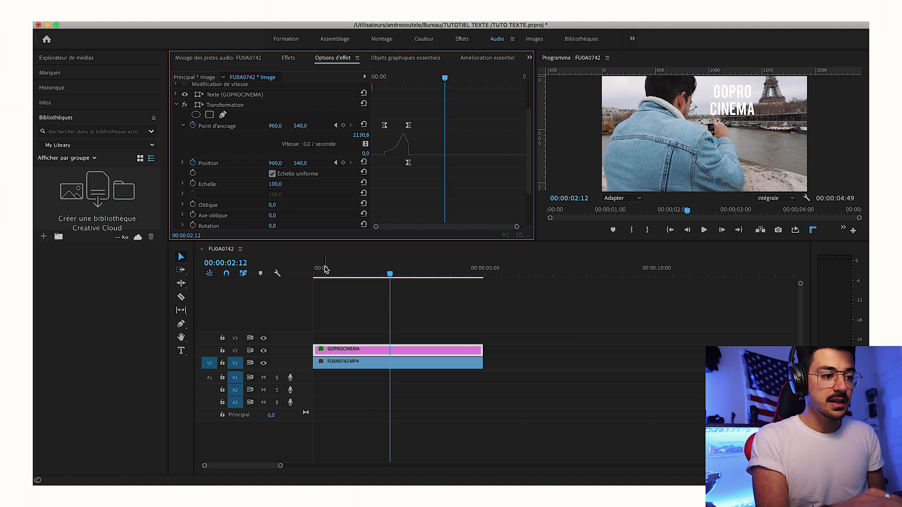
pyautogui.moveTo(322, 269); pyautogui.dragTo(278, 262)
pyautogui.press('space')
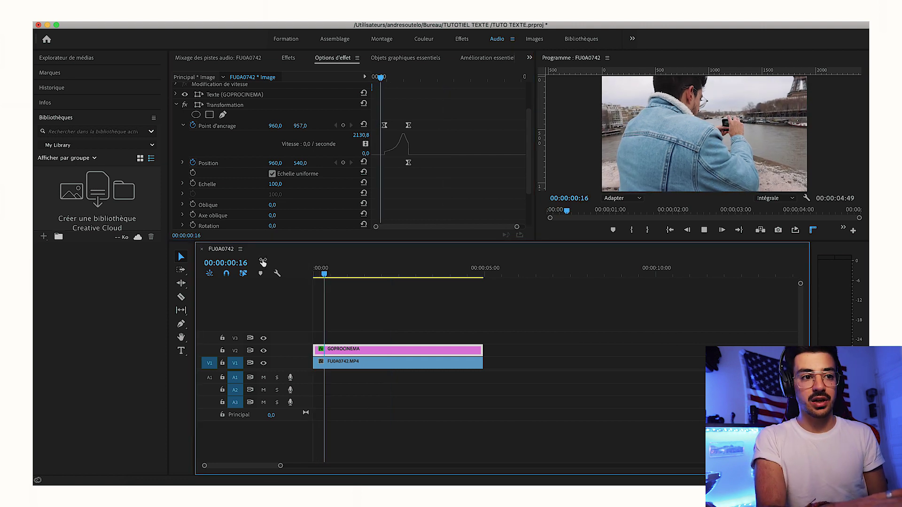
pyautogui.press('space')
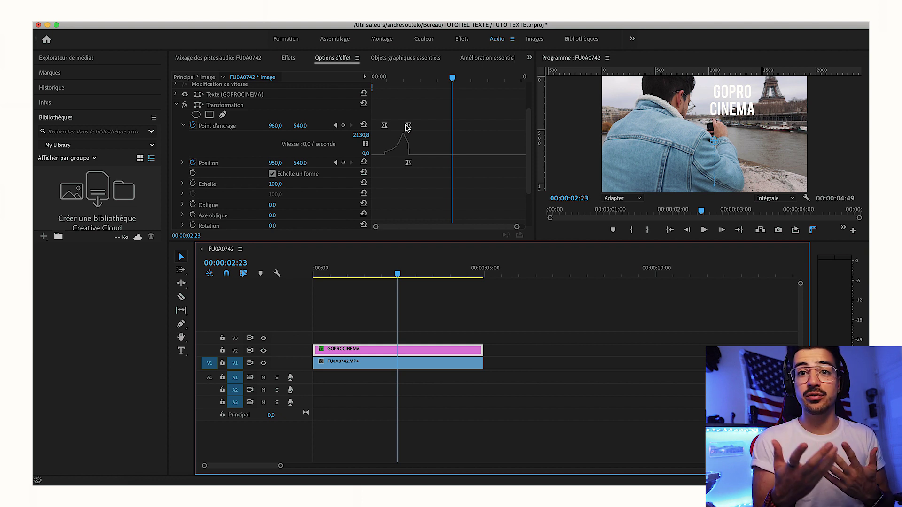
# In the Transformation effect, disable Utiliser l'angle obturateur, set Angle d'obturateur to 200, and preview the motion blur.
pyautogui.scroll(-3, 277, 197)
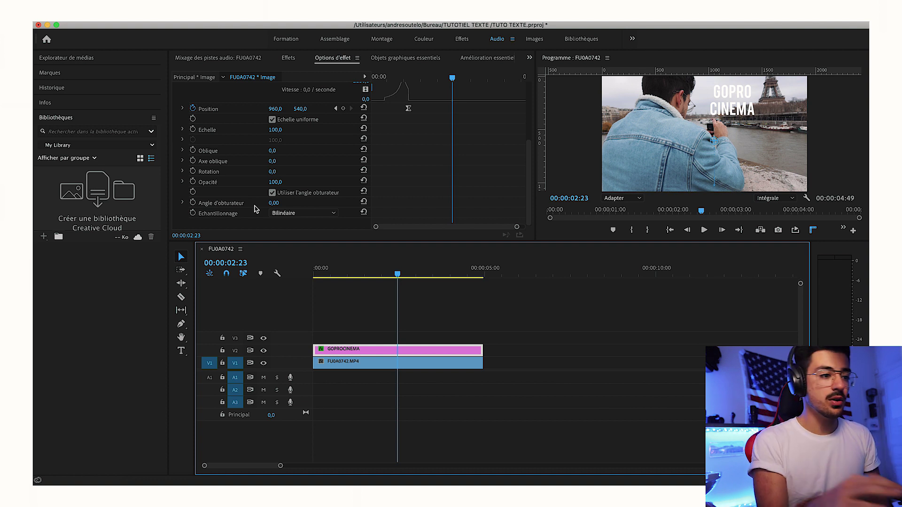
pyautogui.click(272, 193)
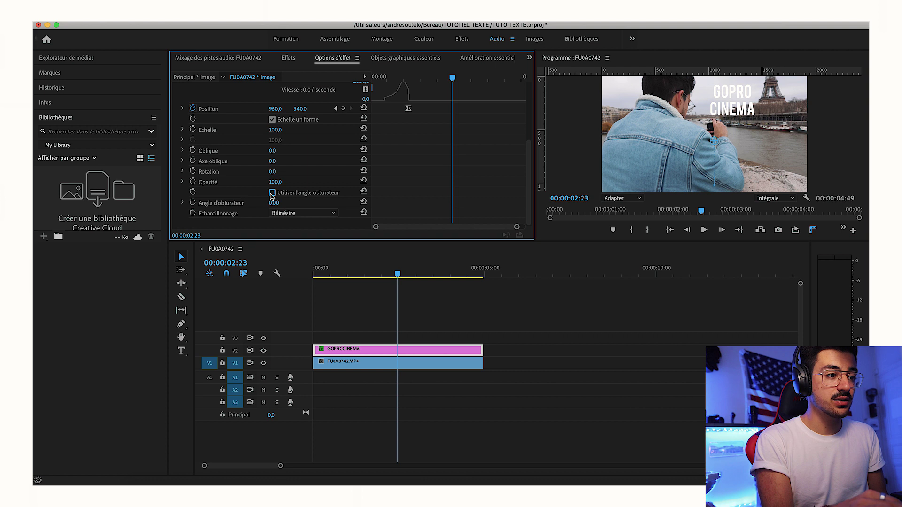
pyautogui.click(281, 202)
pyautogui.write('200')
pyautogui.press('Return')
pyautogui.press('space')
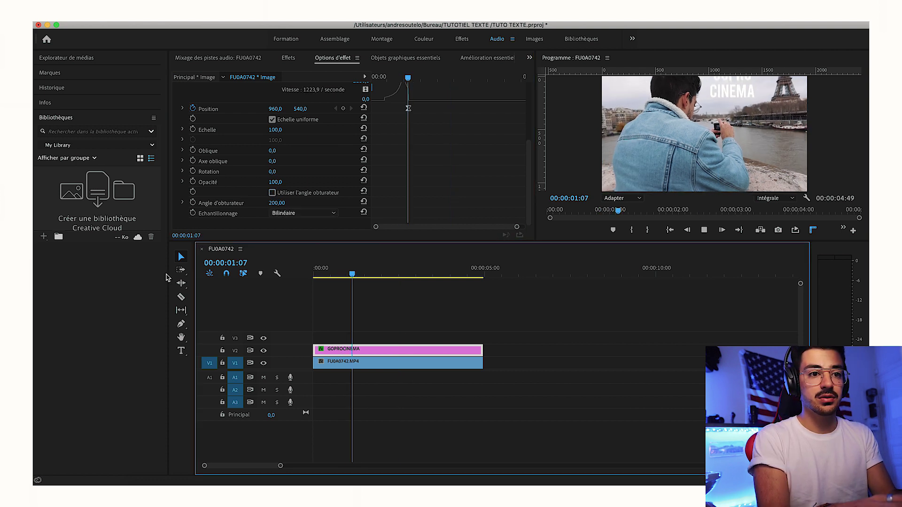
pyautogui.press('space')
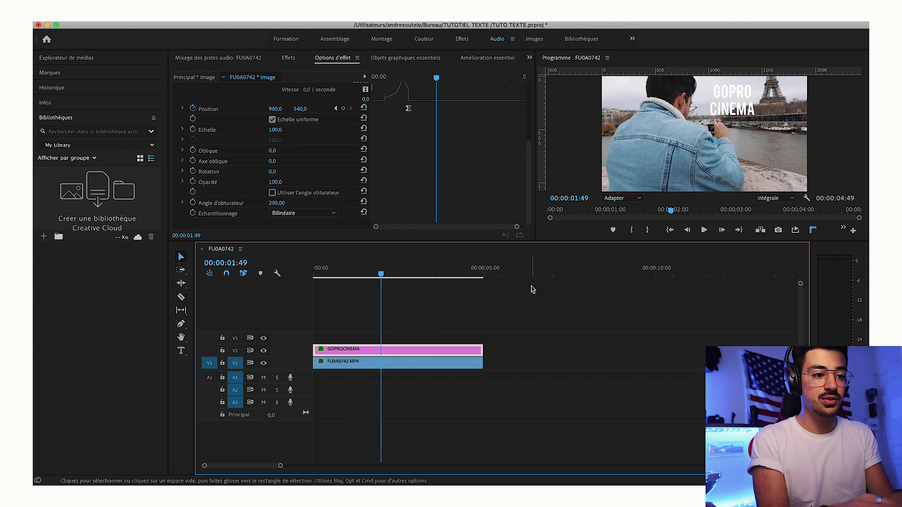
# Duplicate the GOPROCINEMA title clip and place the copy on track V3, aligned with the original's start.
pyautogui.click(512, 272)
pyautogui.press('super+v')
pyautogui.moveTo(523, 363); pyautogui.dragTo(325, 336)
pyautogui.click(347, 350)
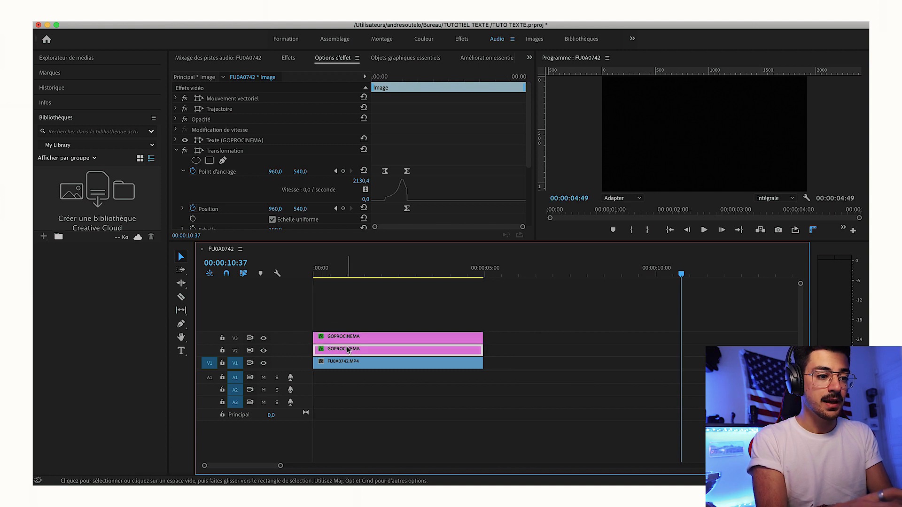
# At 00:00:01:49, delete the word CINEMA from the V3 title so it contains only GOPRO.
pyautogui.moveTo(347, 272); pyautogui.dragTo(381, 272)
pyautogui.press('t')
pyautogui.click(747, 109)
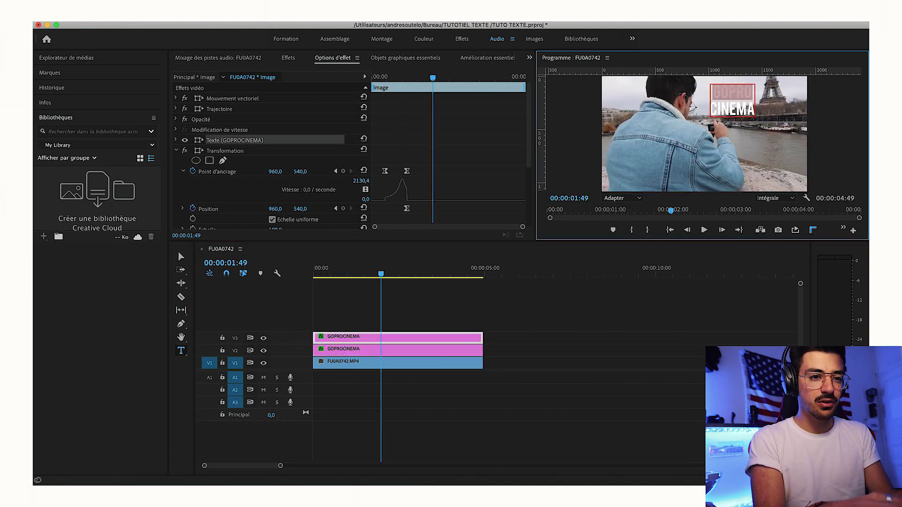
pyautogui.doubleClick(738, 107)
pyautogui.press('BackSpace')
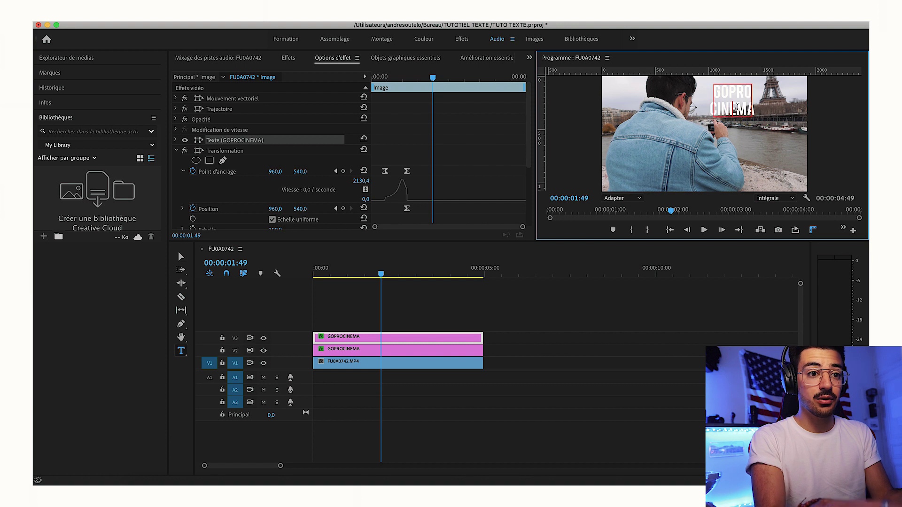
# Delete GOPRO from the V2 title, leaving only CINEMA, and offset that clip to start at 00:00:00:12.
pyautogui.click(422, 347)
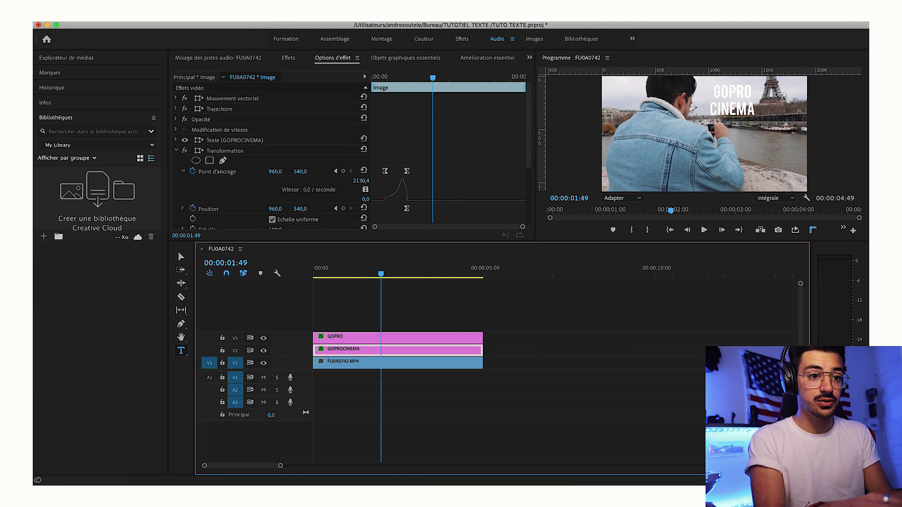
pyautogui.moveTo(476, 350); pyautogui.dragTo(492, 355)
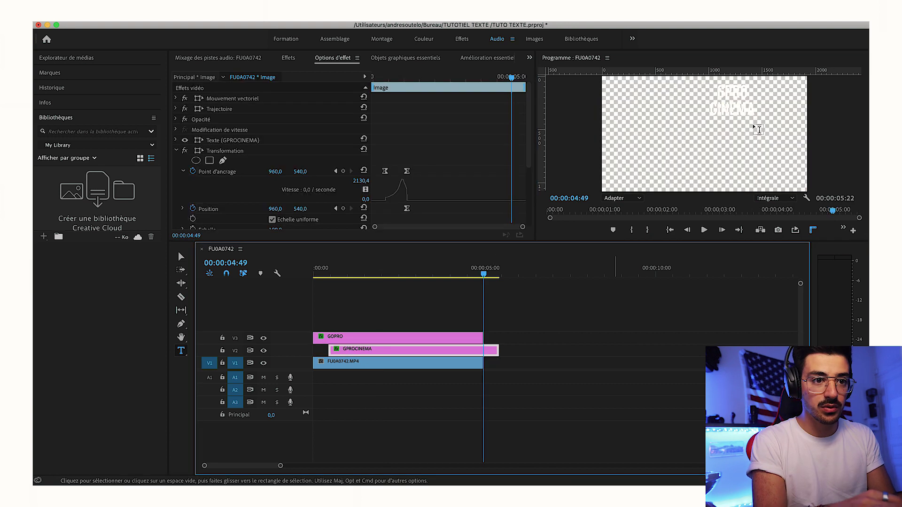
pyautogui.click(740, 95)
pyautogui.press('BackSpace')
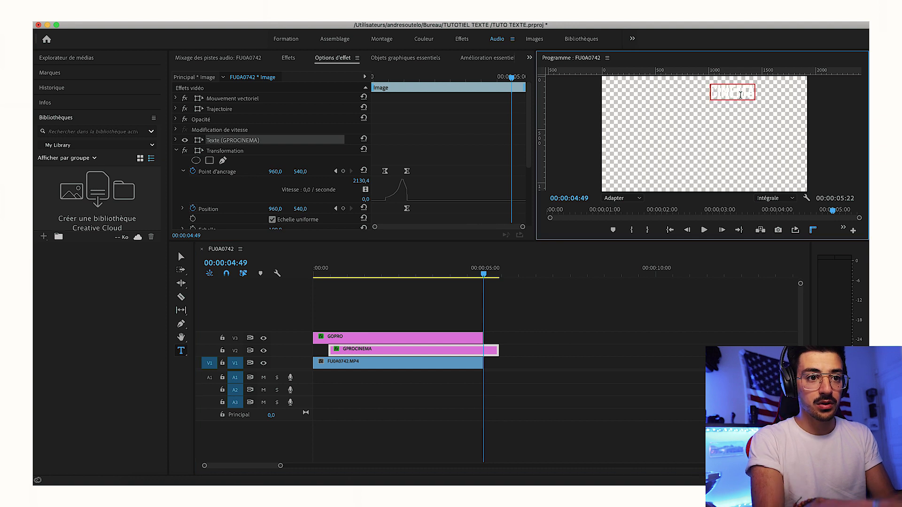
pyautogui.moveTo(384, 356); pyautogui.dragTo(376, 356)
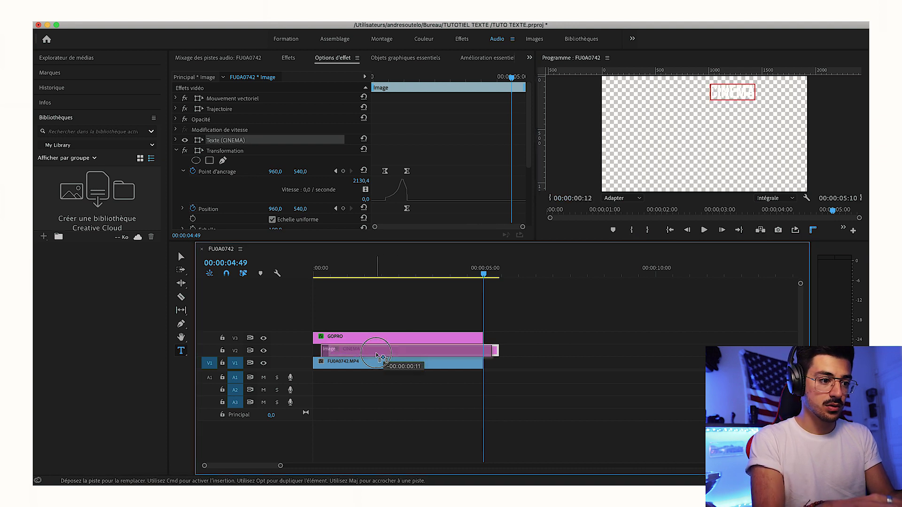
# Play the sequence from the start to review the staggered entrances of the GOPRO and CINEMA titles.
pyautogui.press('Home')
pyautogui.press('space')
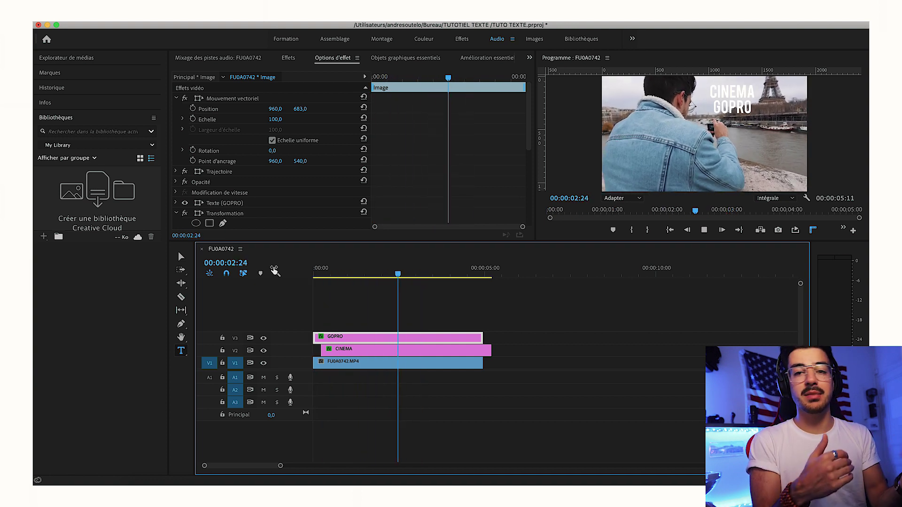
pyautogui.press('Home')
pyautogui.press('space')
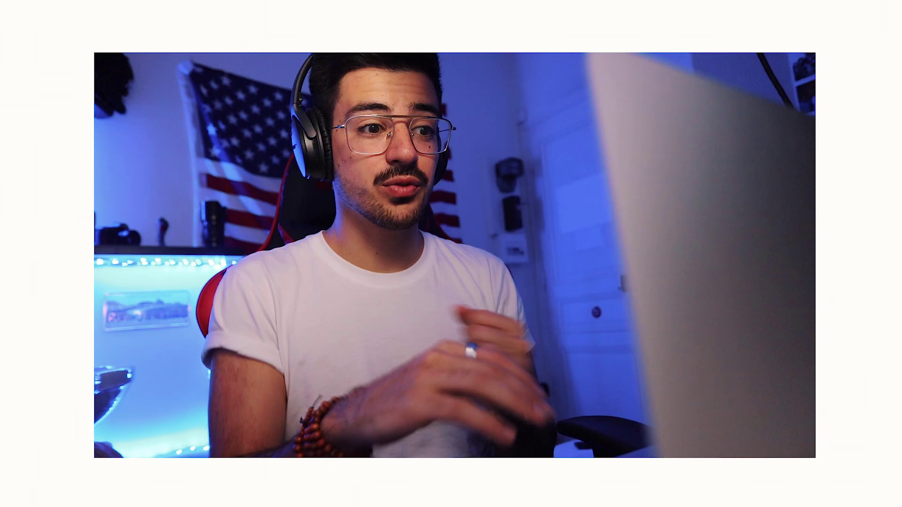